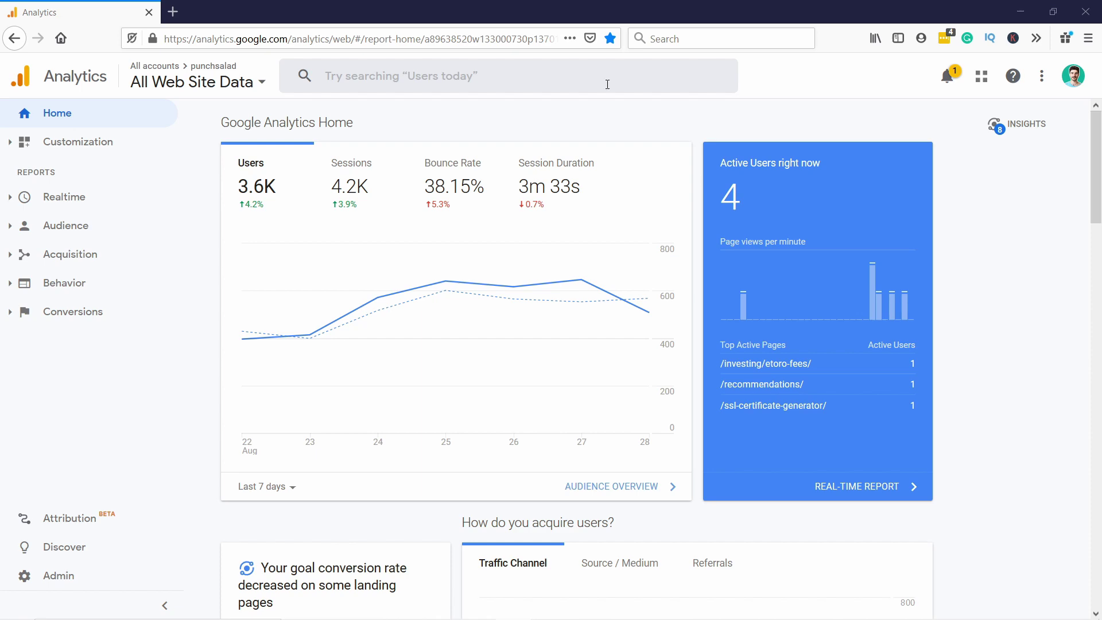
# Step: Open the All Pages report from the Home page's 'What pages do your users visit?' card
pyautogui.scroll(-15, 725, 201)
pyautogui.scroll(2, 717, 212)
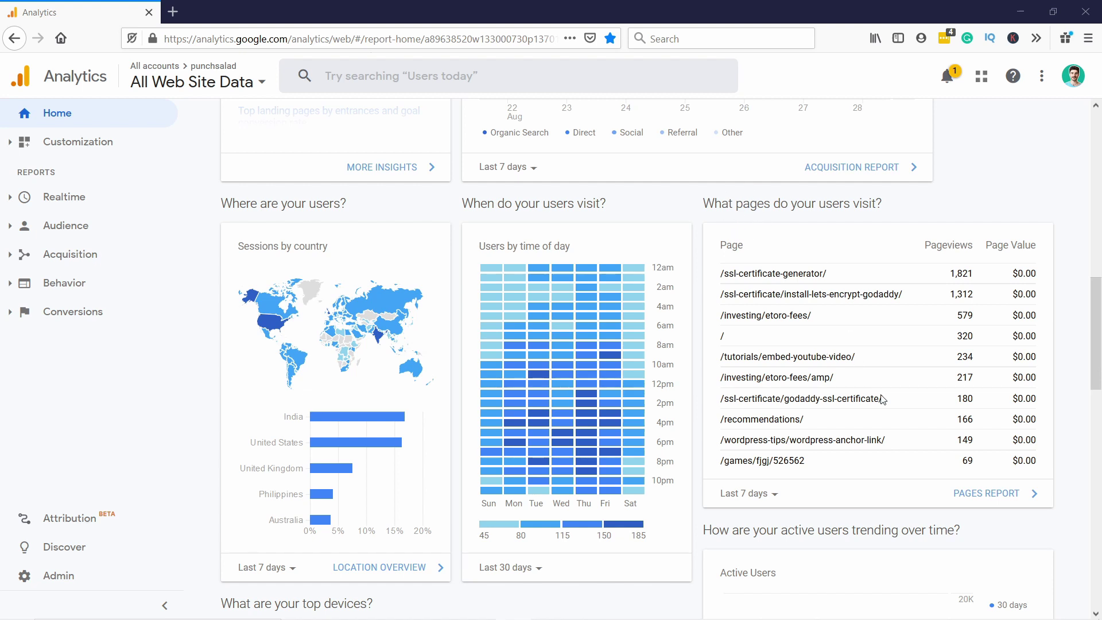
pyautogui.click(977, 500)
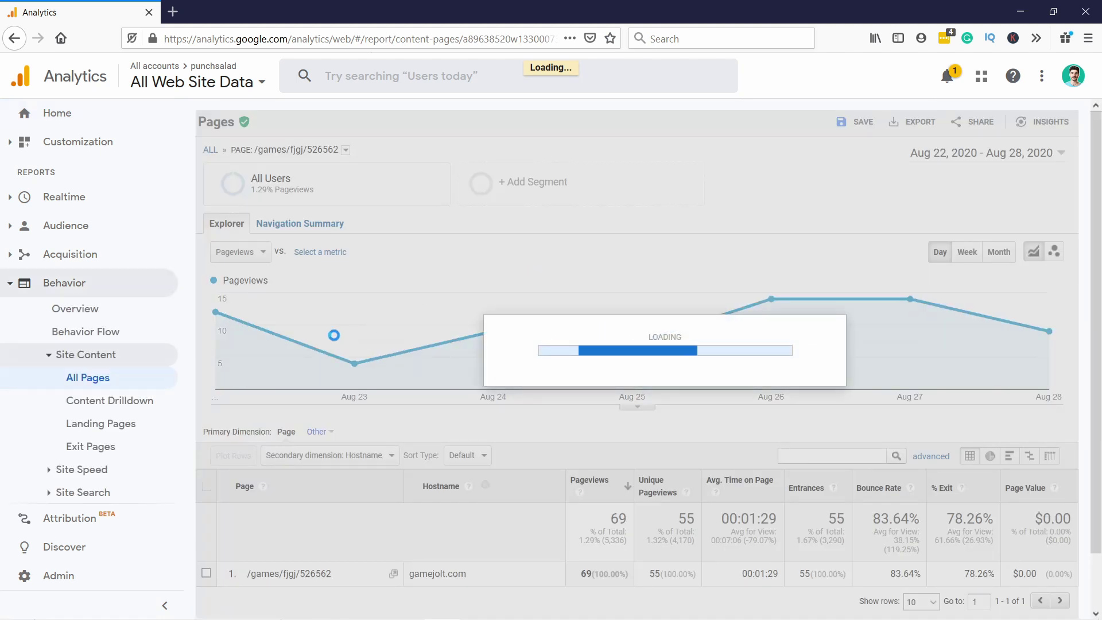
pyautogui.scroll(-5, 309, 321)
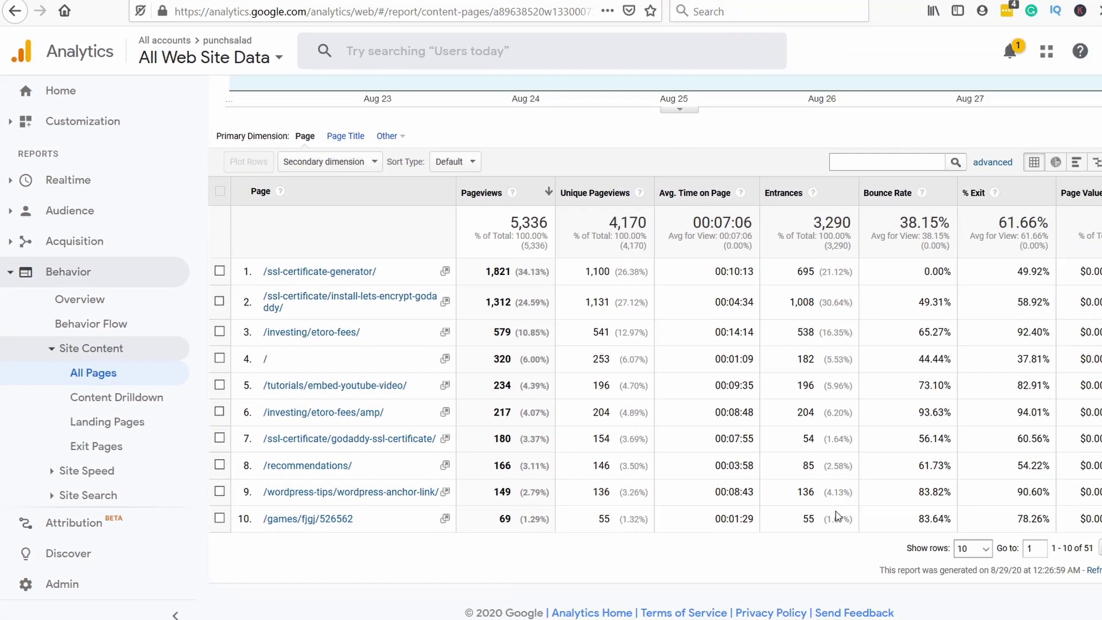
# Step: Show 25 rows in the All Pages table and scroll through the longer list
pyautogui.click(915, 542)
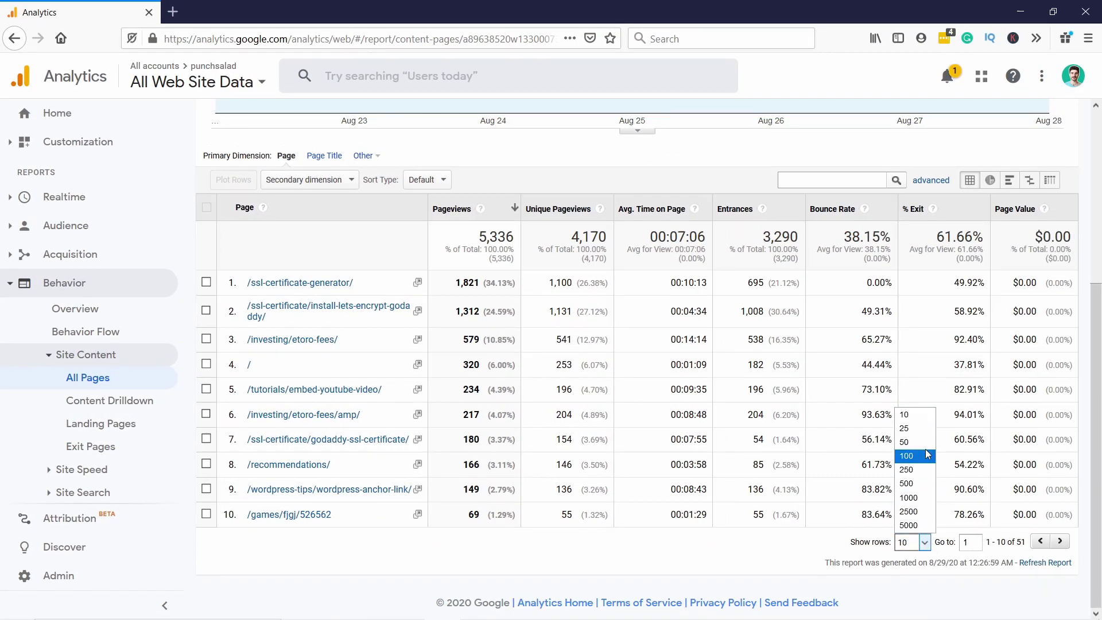
pyautogui.click(909, 429)
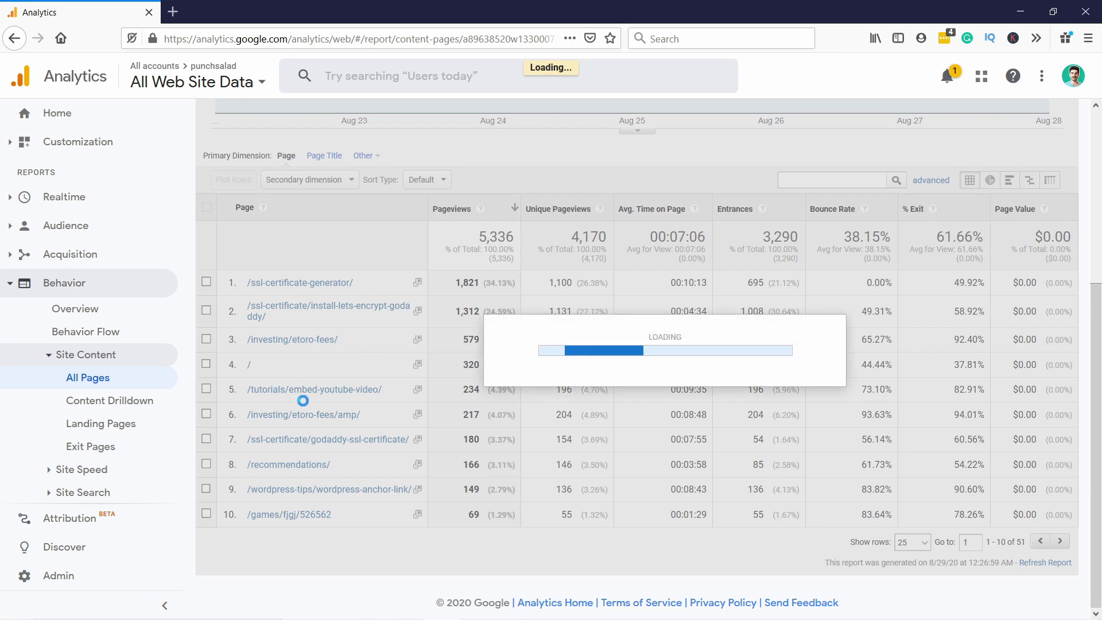
pyautogui.scroll(-4, 328, 442)
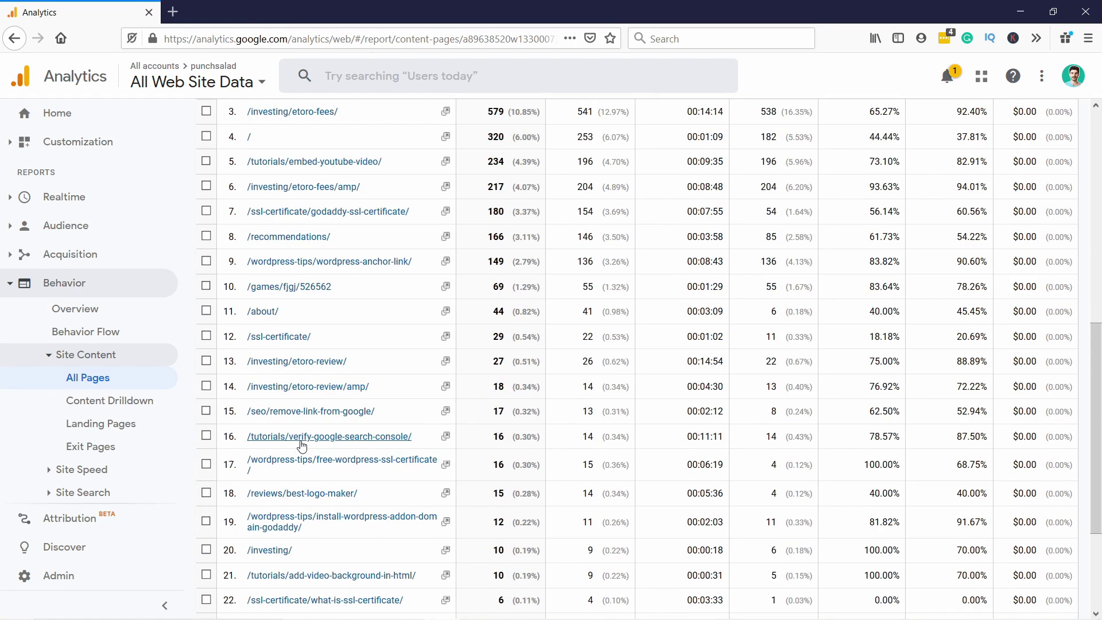
pyautogui.scroll(-1, 295, 442)
pyautogui.scroll(3, 284, 466)
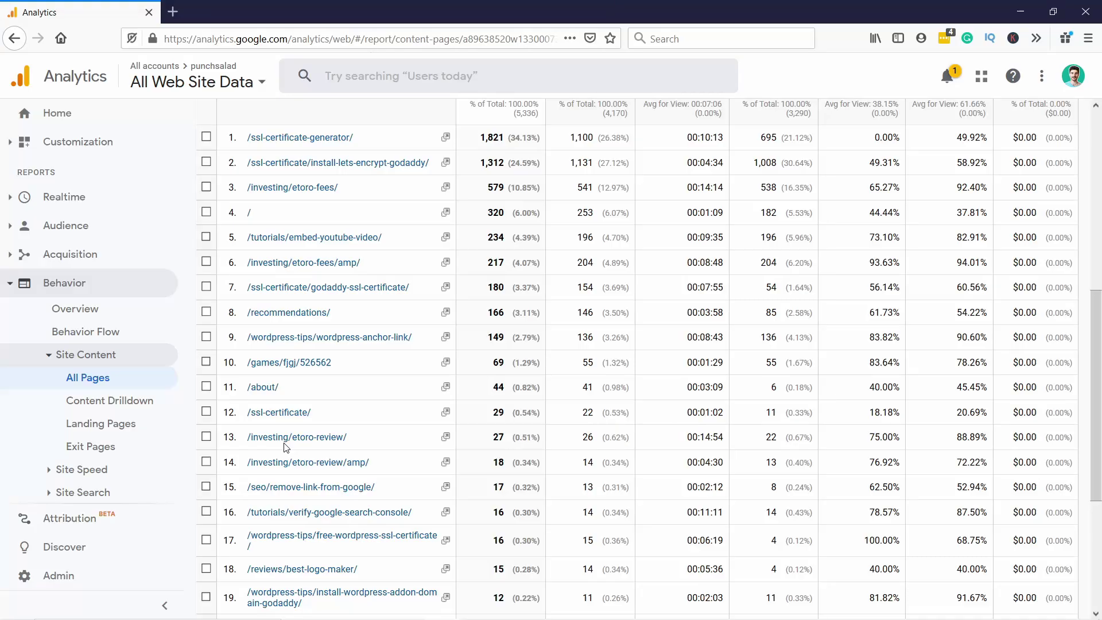
# Step: Drill into /games/fjgj/526562 and add Hostname as the secondary dimension
pyautogui.click(279, 364)
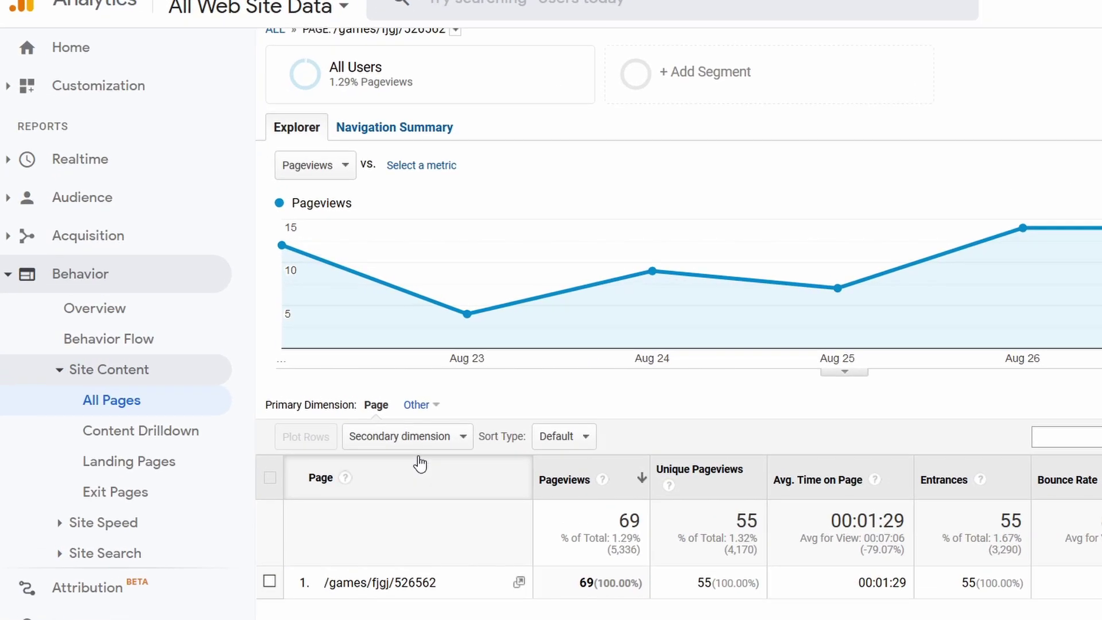
pyautogui.click(483, 467)
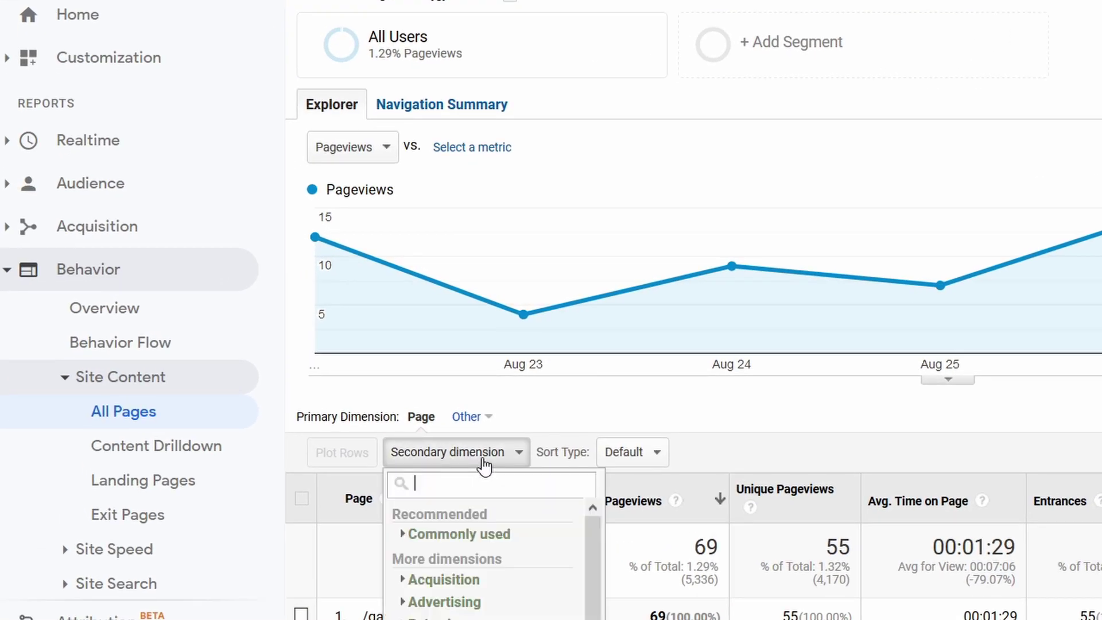
pyautogui.write('hostn')
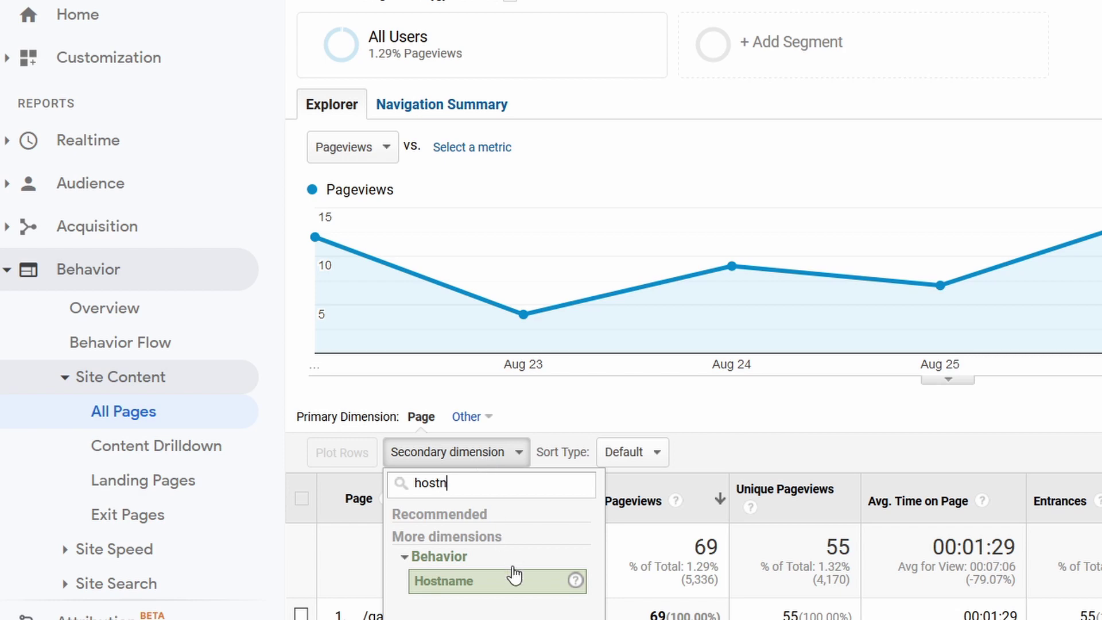
pyautogui.click(515, 576)
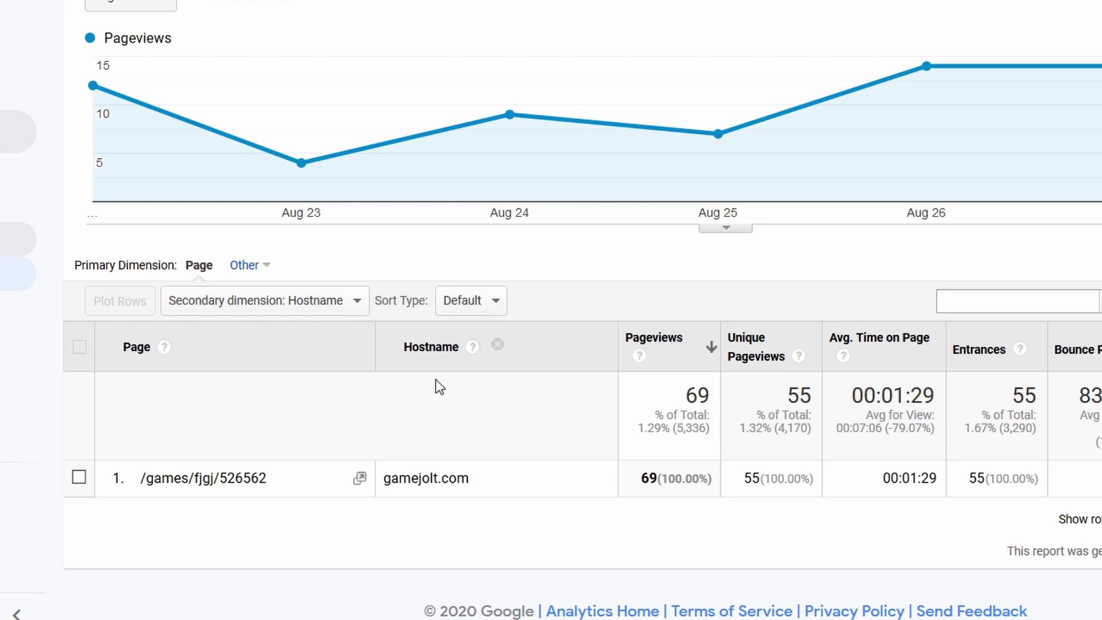
# Step: Select and copy the hostname gamejolt.com
pyautogui.moveTo(484, 489)
pyautogui.mouseDown()
pyautogui.moveTo(386, 485)
pyautogui.moveTo(482, 482)
pyautogui.mouseUp()
pyautogui.click(414, 478)
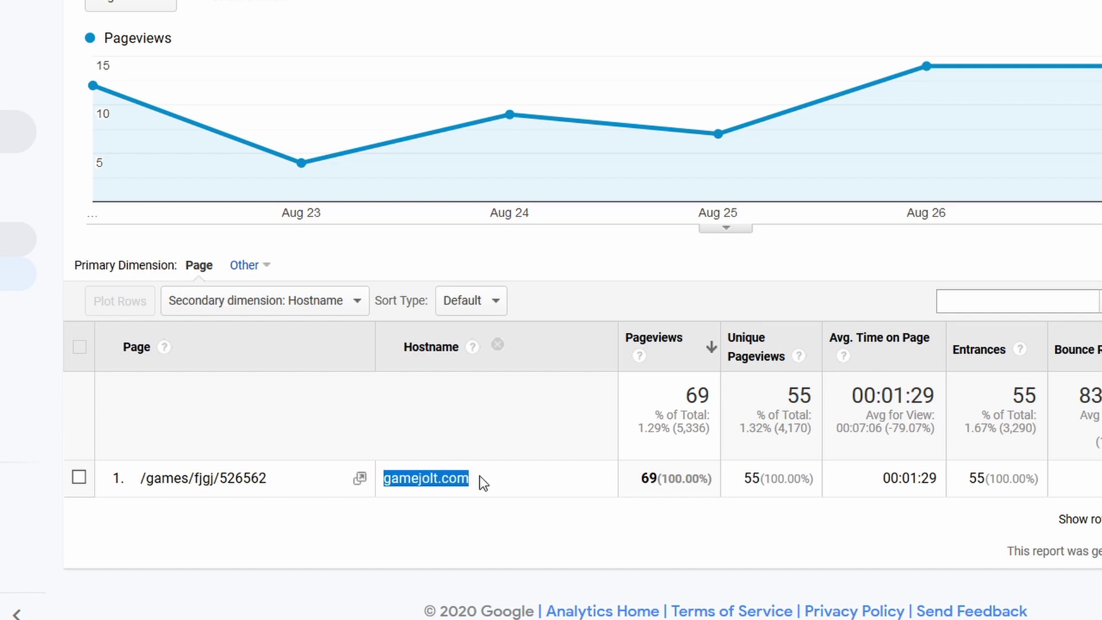
pyautogui.rightClick(477, 476)
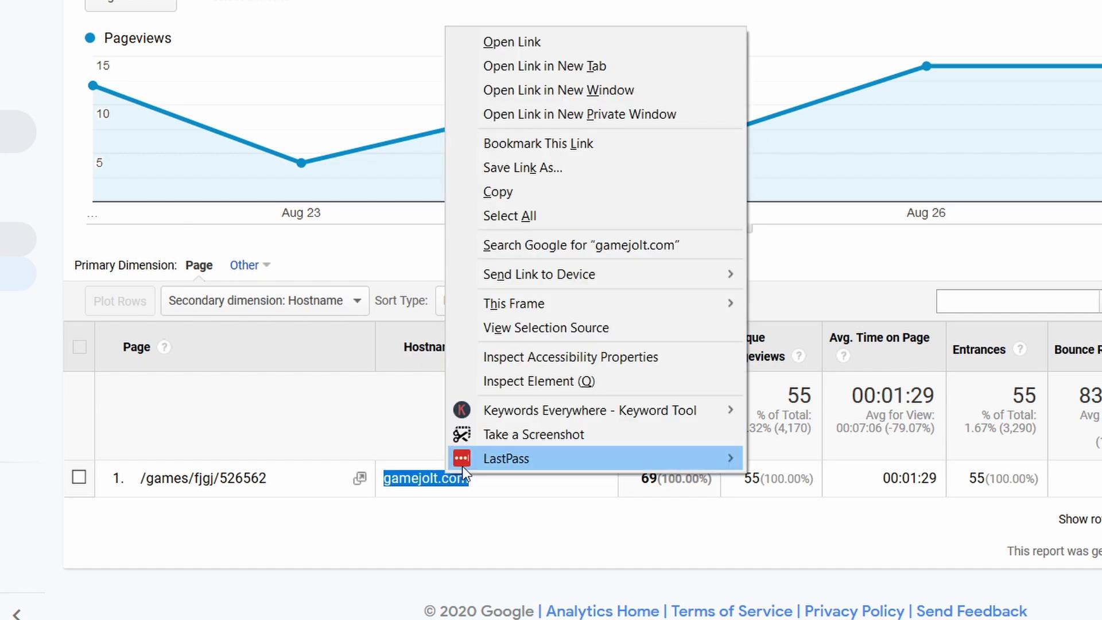
pyautogui.click(532, 190)
# Step: Open the Admin settings in a new browser tab and switch to it
pyautogui.scroll(-3, 86, 436)
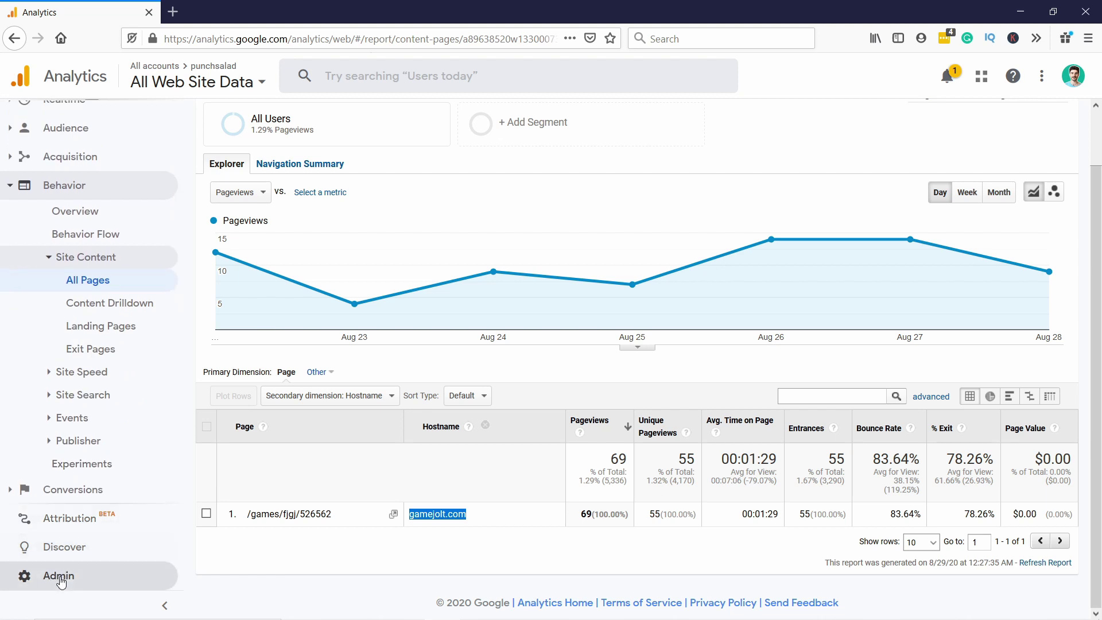
pyautogui.rightClick(62, 582)
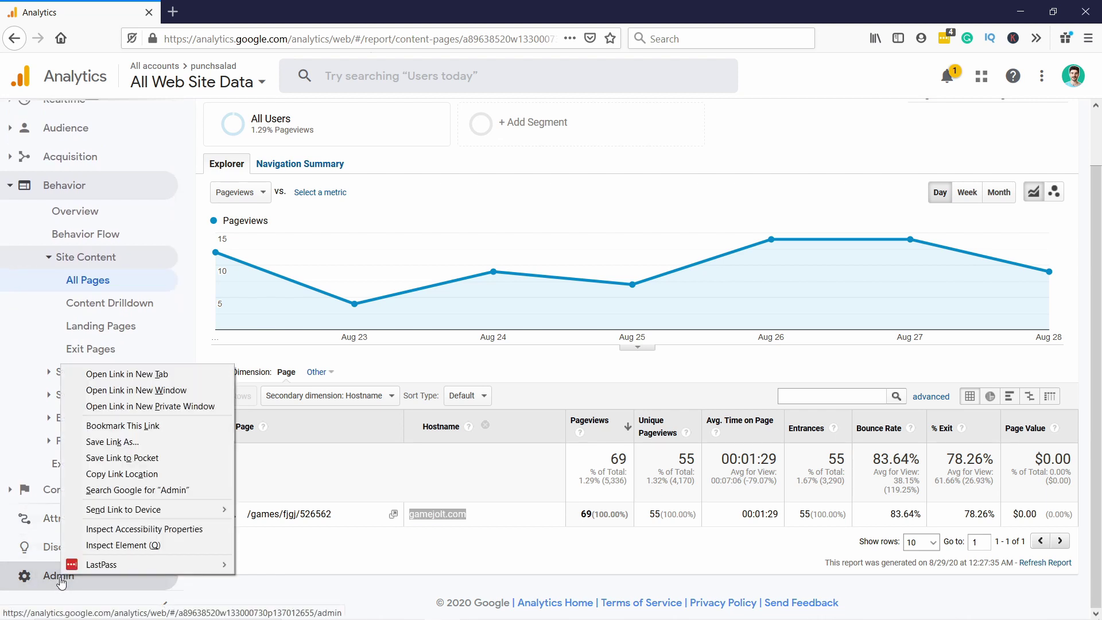
pyautogui.click(122, 375)
pyautogui.click(222, 23)
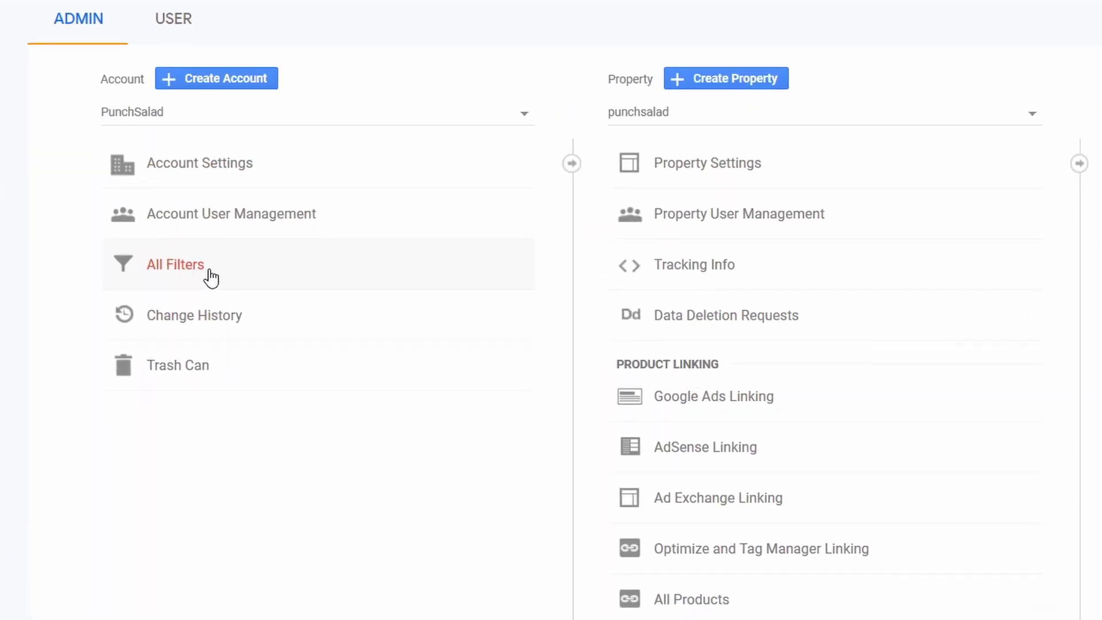
# Step: From All Filters, start a new filter named 'Exclude gamejolt.com'
pyautogui.click(192, 276)
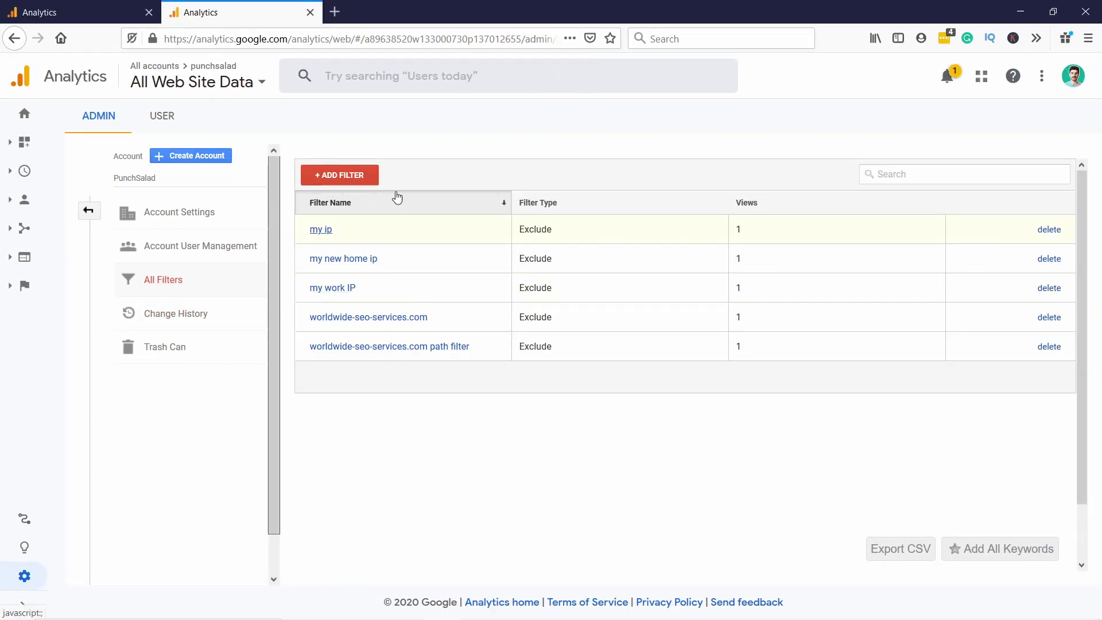
pyautogui.click(336, 179)
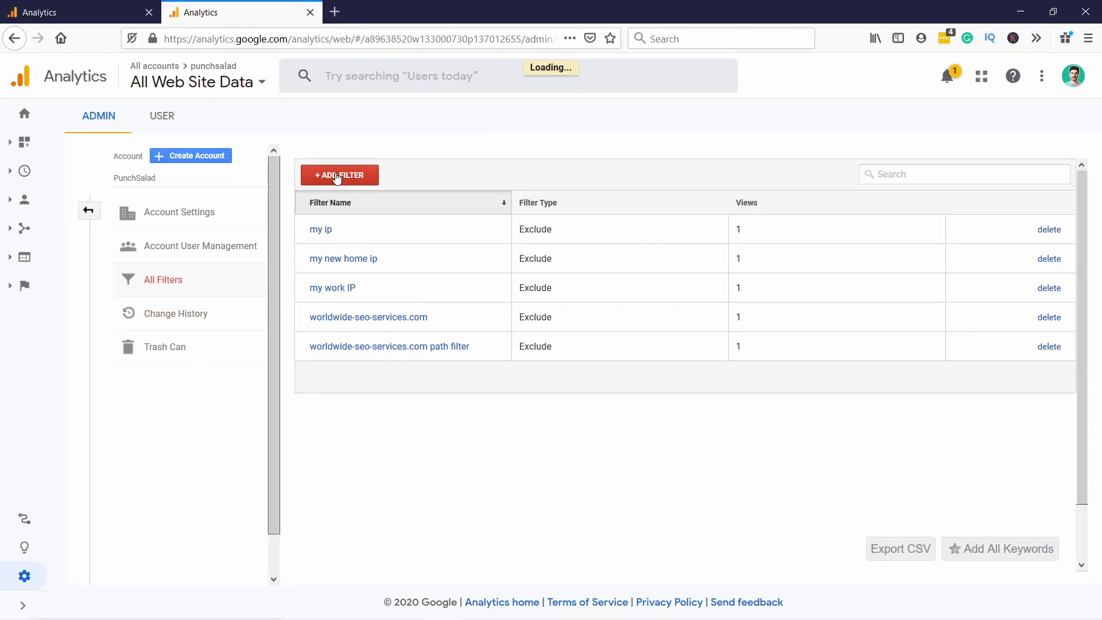
pyautogui.click(335, 240)
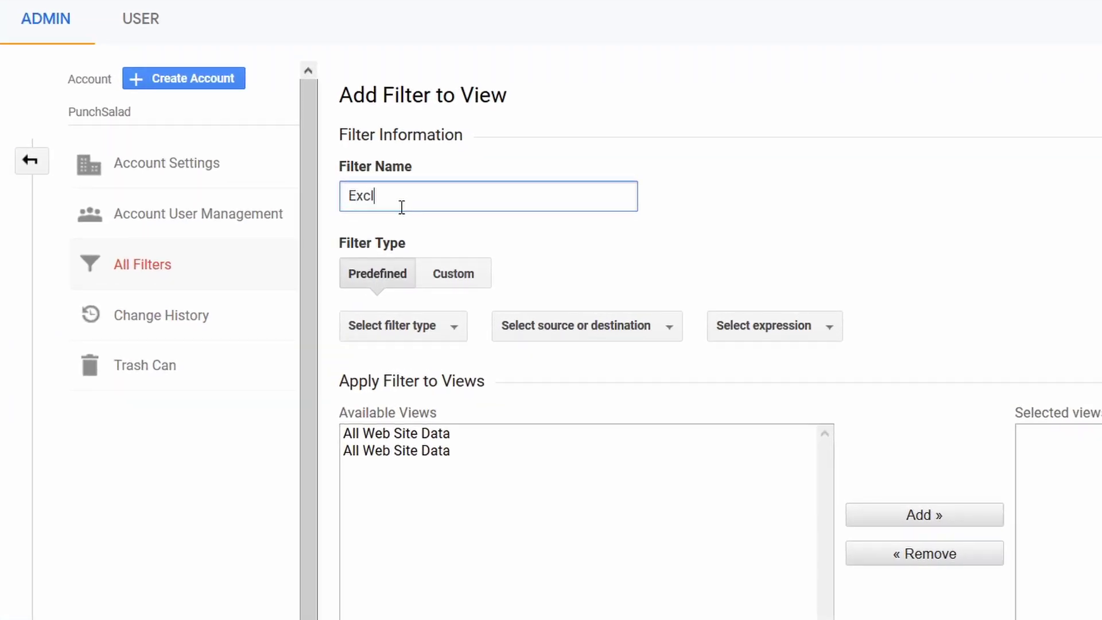
pyautogui.write('Exclude gamejolt.com')
# Step: Make it a Custom Exclude filter on the Hostname field
pyautogui.click(449, 279)
pyautogui.click(456, 380)
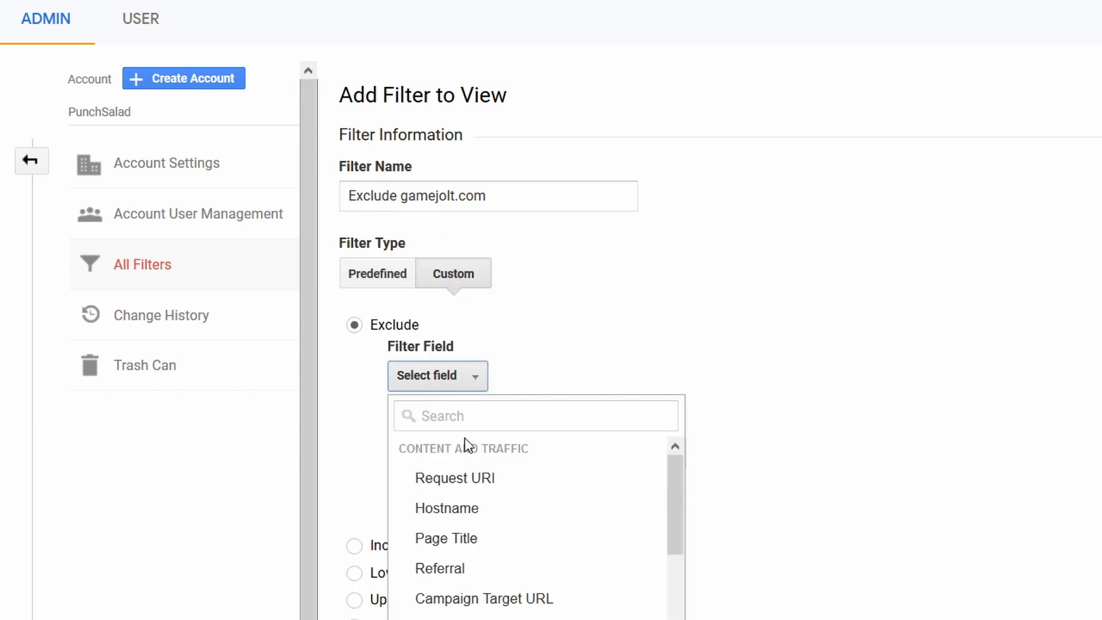
pyautogui.click(470, 409)
pyautogui.write('host')
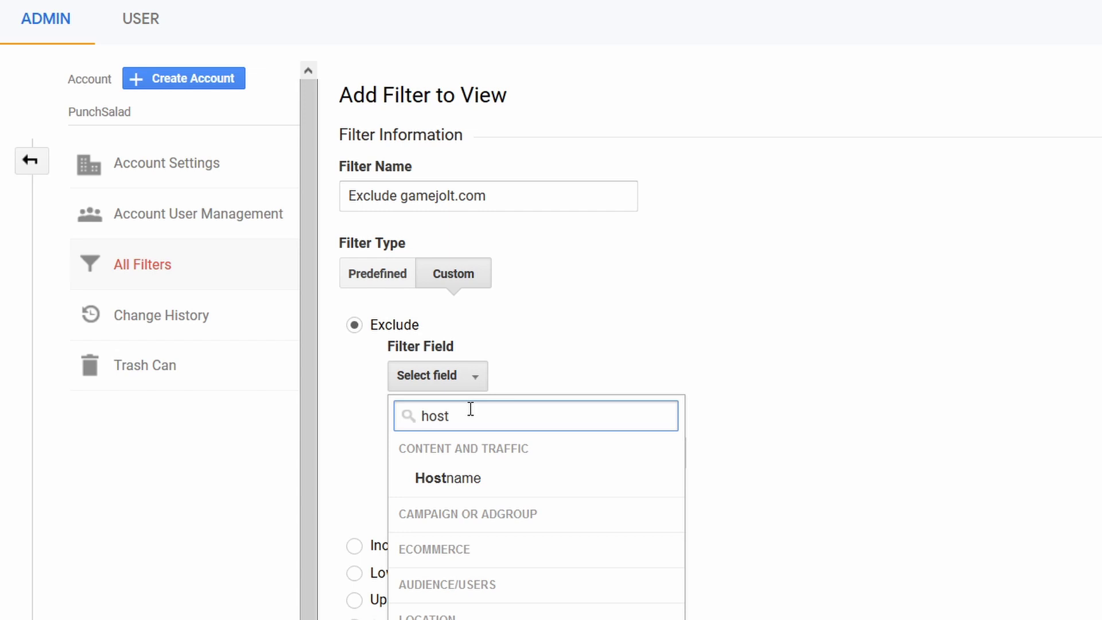
pyautogui.click(481, 478)
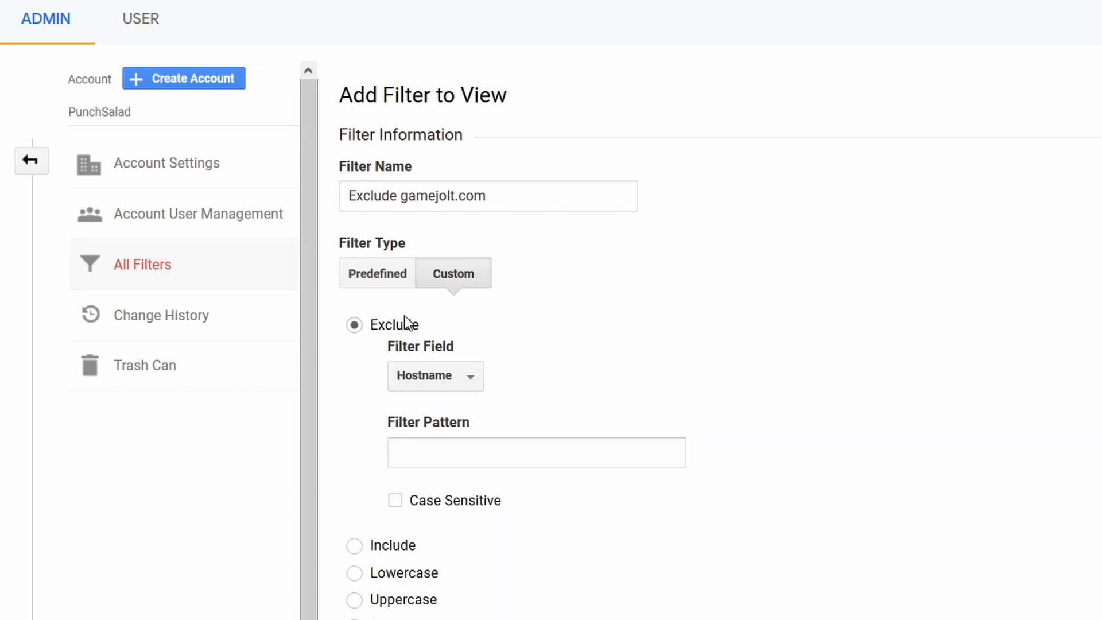
# Step: Enter gamejolt.com as the pattern, then demonstrate an Include filter for punchsalad
pyautogui.click(457, 460)
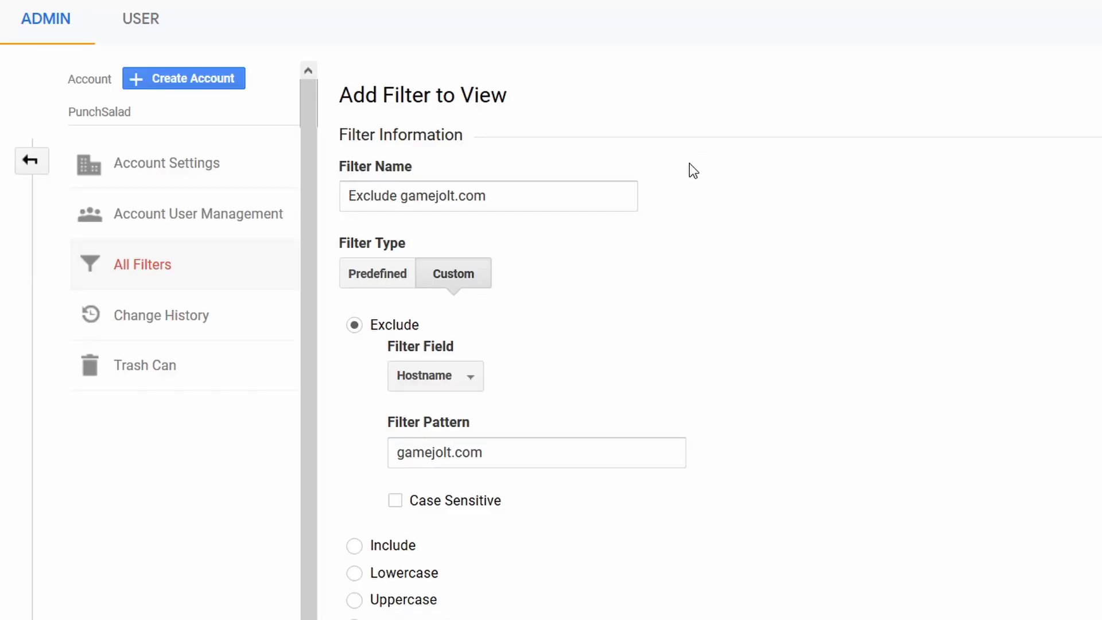
pyautogui.scroll(-2, 614, 247)
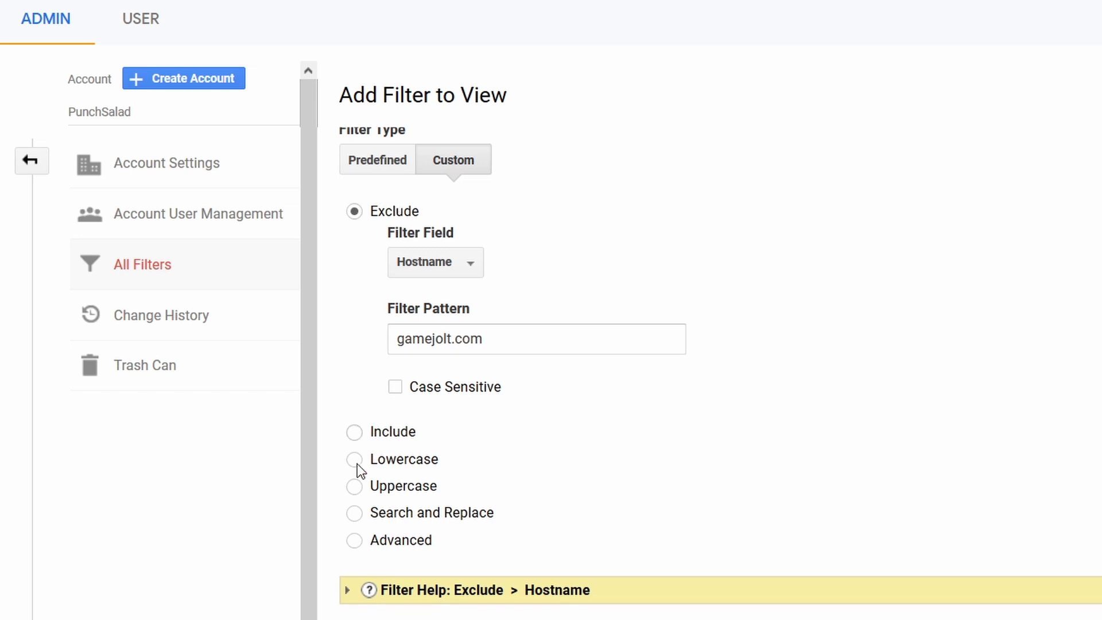
pyautogui.click(354, 432)
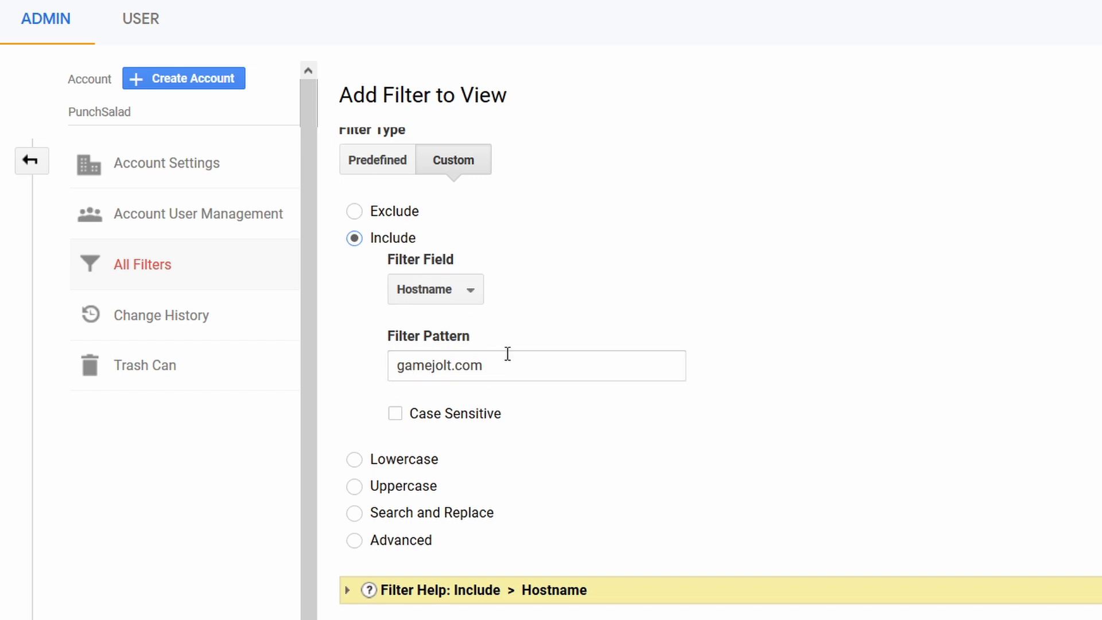
pyautogui.moveTo(452, 365); pyautogui.dragTo(321, 357)
pyautogui.write('punchsala')
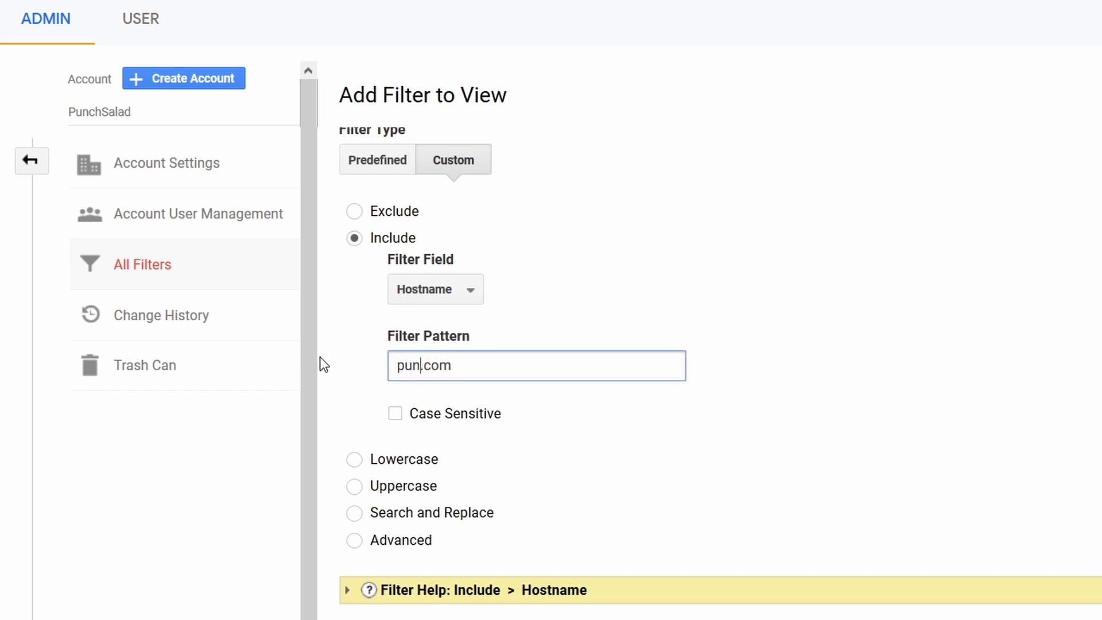
pyautogui.write('d')
pyautogui.scroll(2, 413, 140)
pyautogui.moveTo(515, 199); pyautogui.dragTo(110, 197)
pyautogui.write('Only')
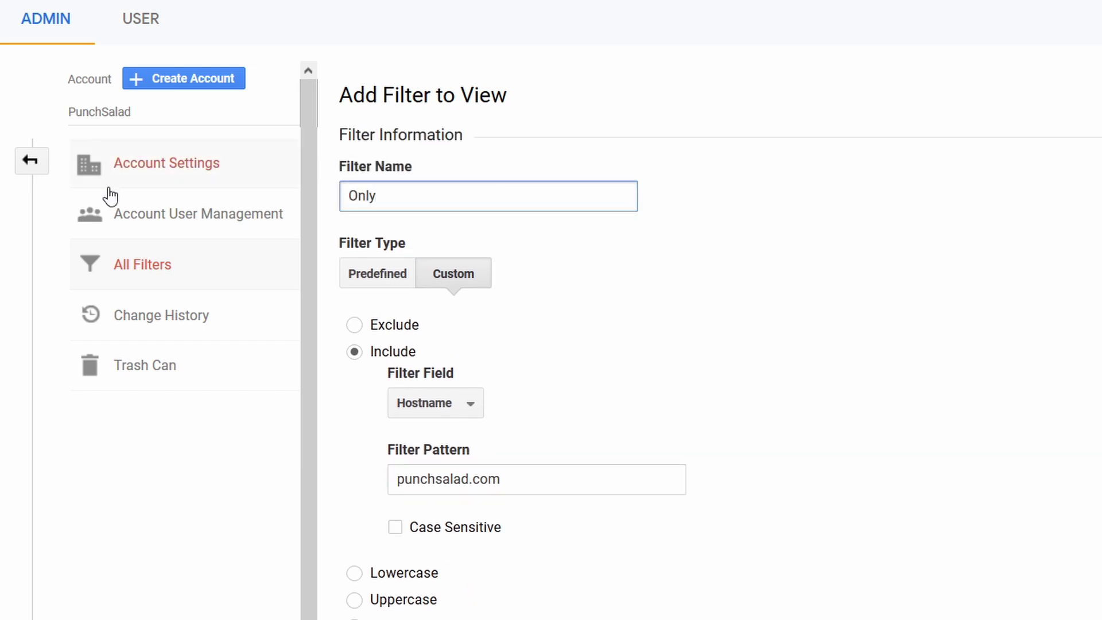
pyautogui.write(' include punchsalad.com')
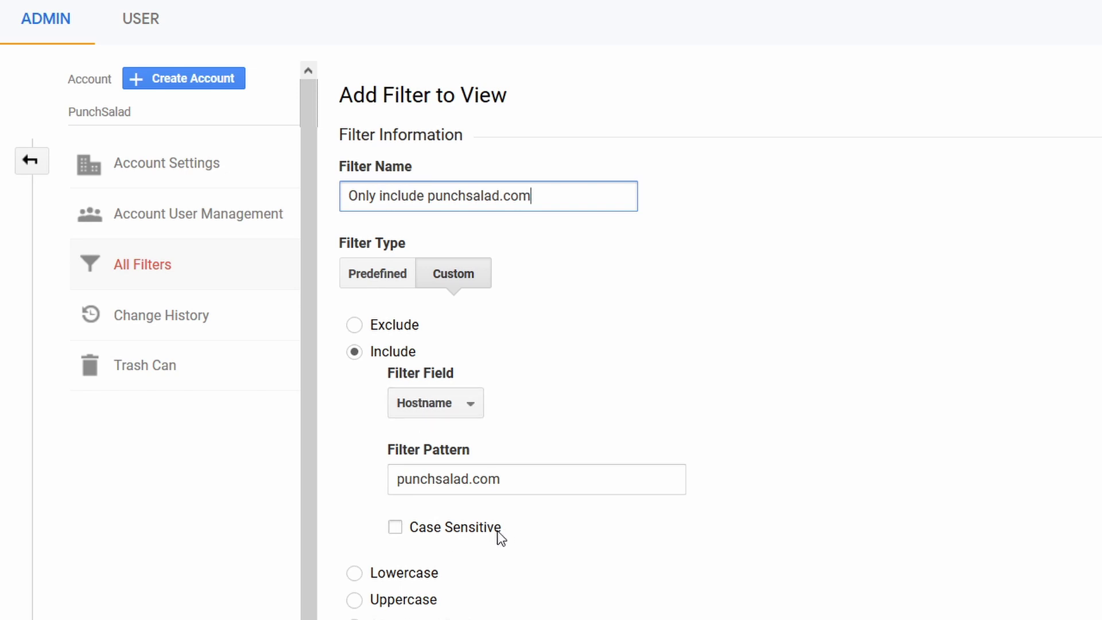
# Step: Restore the 'Exclude gamejolt.com' name, Exclude option and gamejolt.com pattern
pyautogui.hotkey('ctrl', 'z')
pyautogui.hotkey('ctrl', 'z')
pyautogui.hotkey('ctrl', 'z')
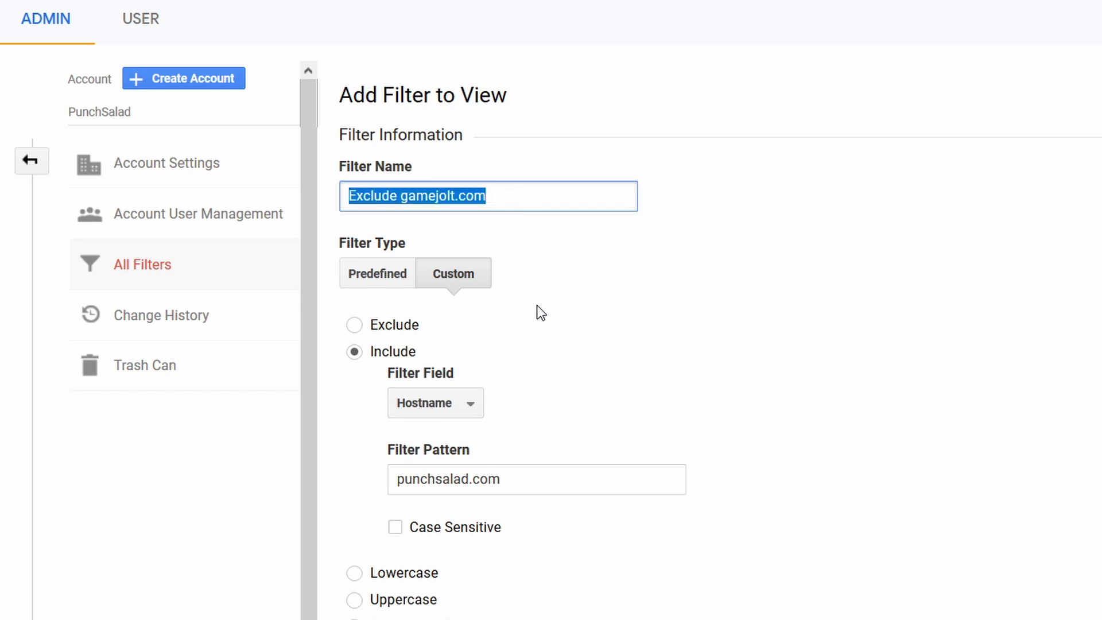
pyautogui.moveTo(502, 480); pyautogui.dragTo(376, 474)
pyautogui.write('=')
pyautogui.click(548, 411)
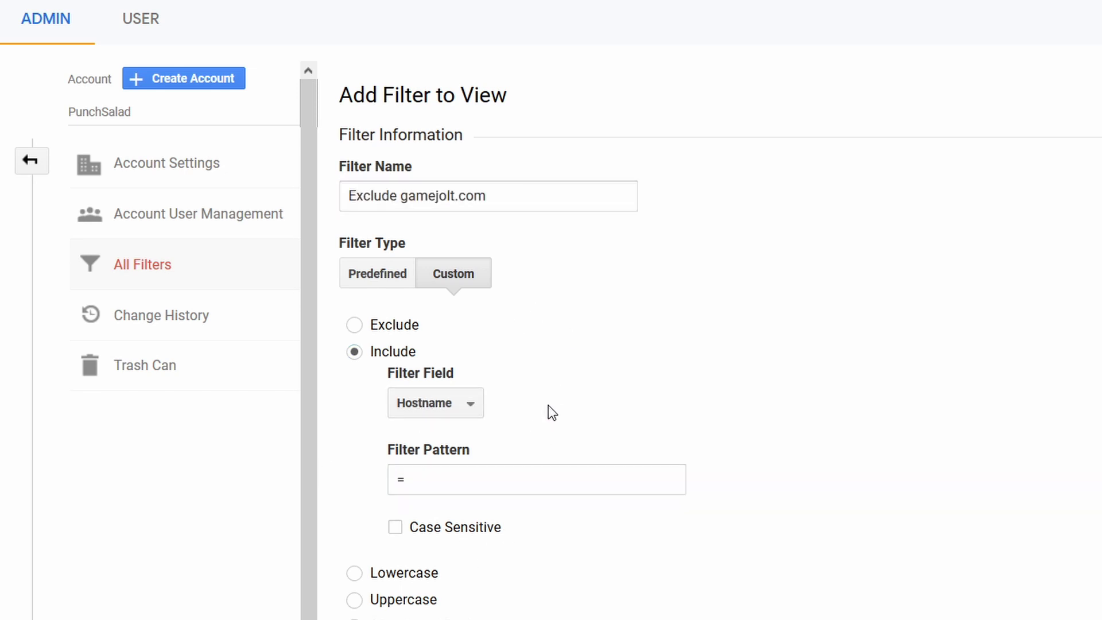
pyautogui.click(435, 466)
pyautogui.click(355, 325)
pyautogui.click(409, 460)
pyautogui.write('gamejolt.com')
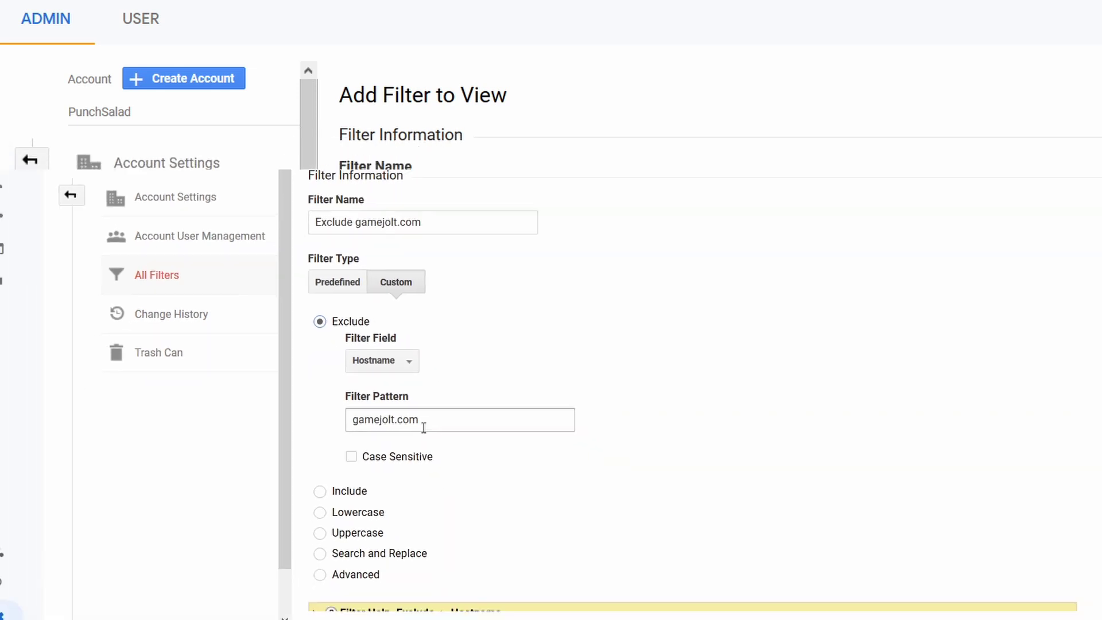
# Step: Add both All Web Site Data views to the filter and save it
pyautogui.scroll(-3, 673, 318)
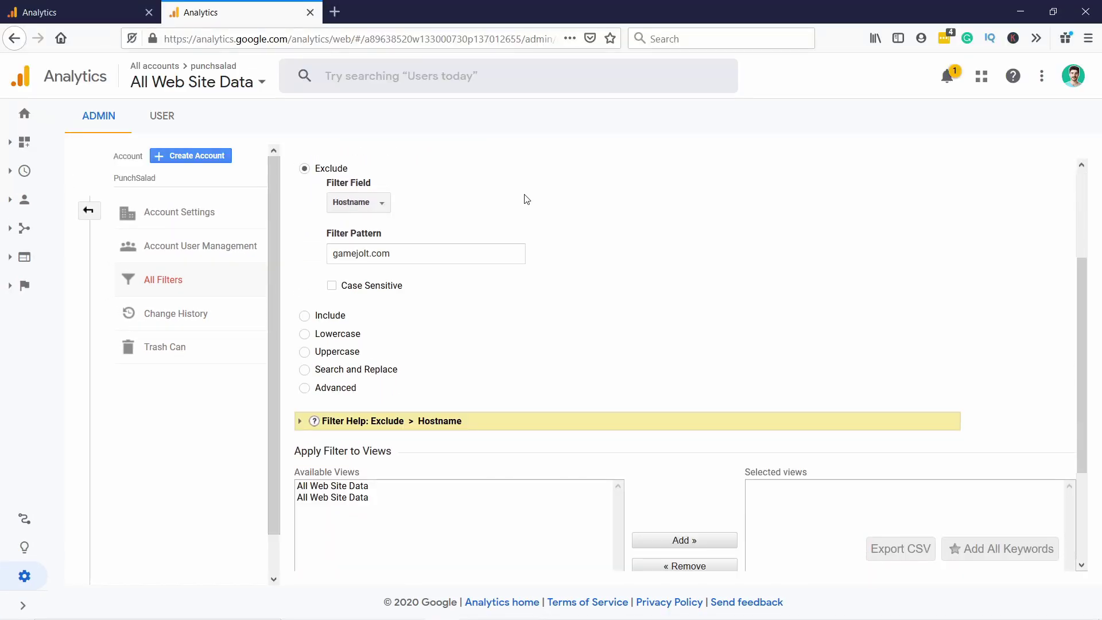
pyautogui.scroll(-3, 527, 199)
pyautogui.click(362, 337)
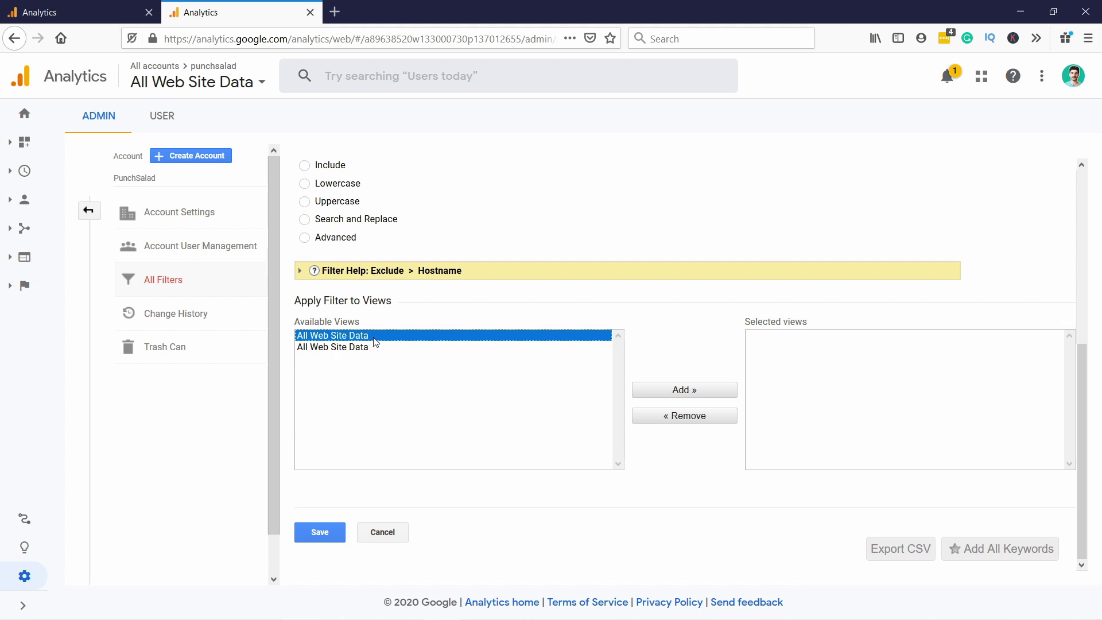
pyautogui.keyDown('shift'); pyautogui.click(350, 347); pyautogui.keyUp('shift')
pyautogui.click(702, 391)
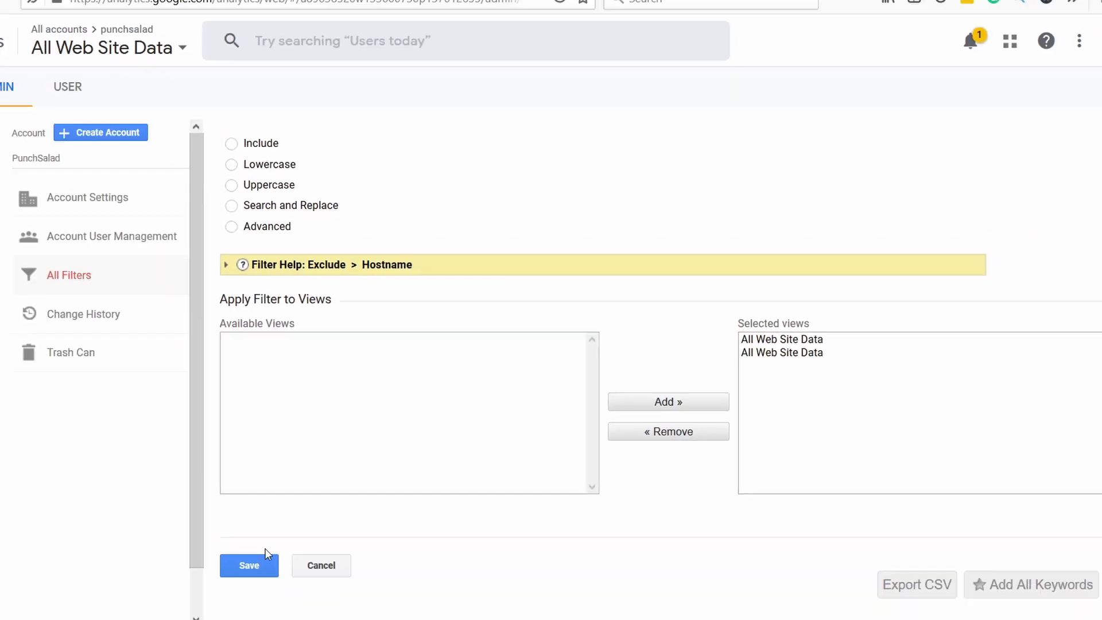
pyautogui.click(323, 591)
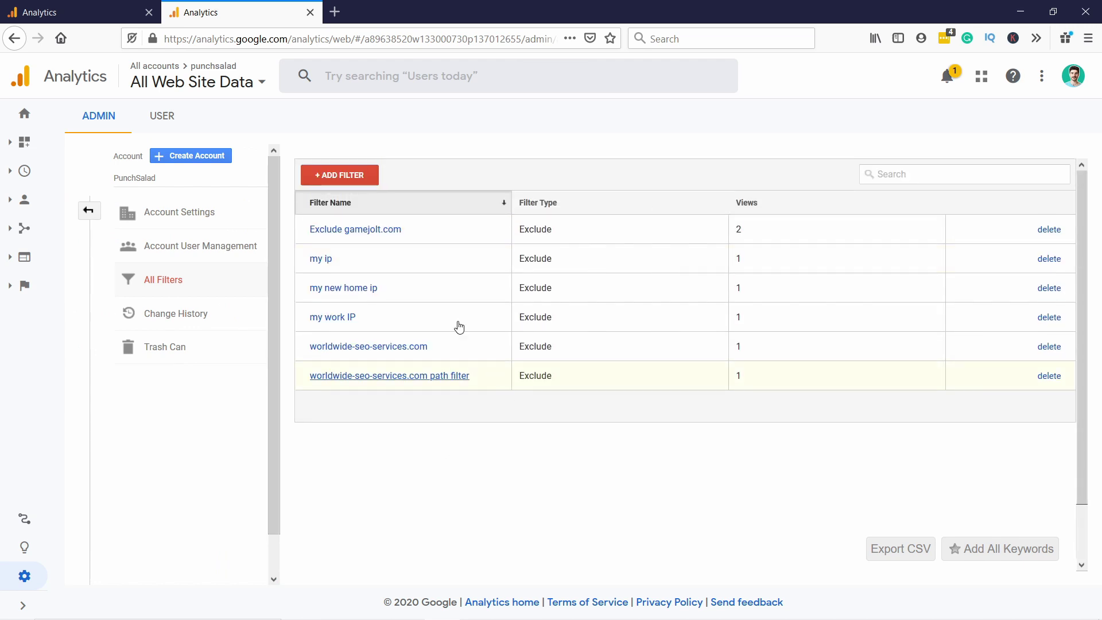